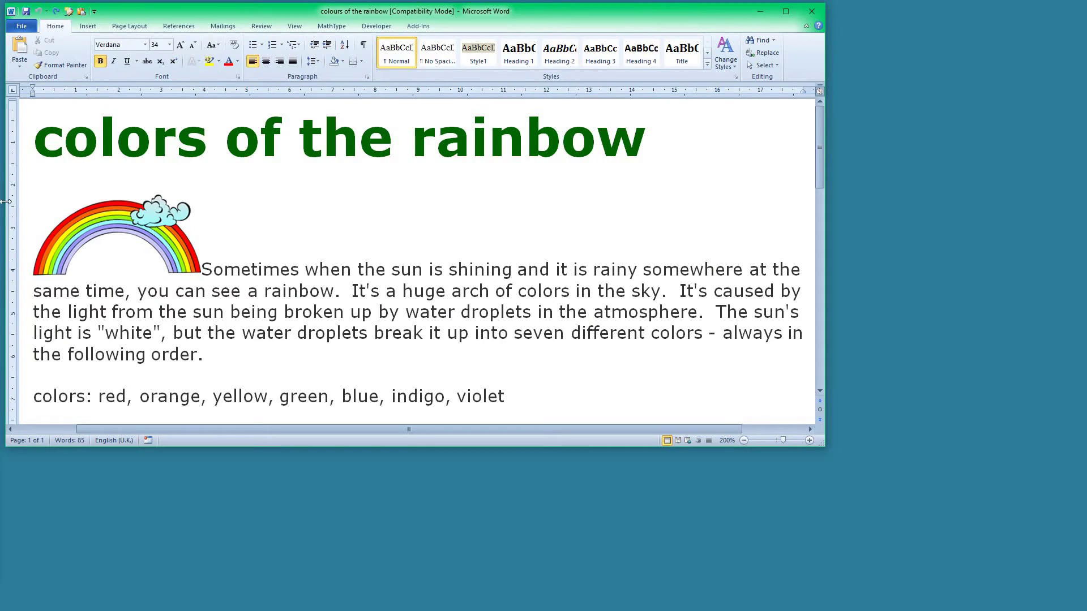
Select 'color' at the start of the 'colors of the rainbow' heading
left_click_drag(43, 140, 174, 144)
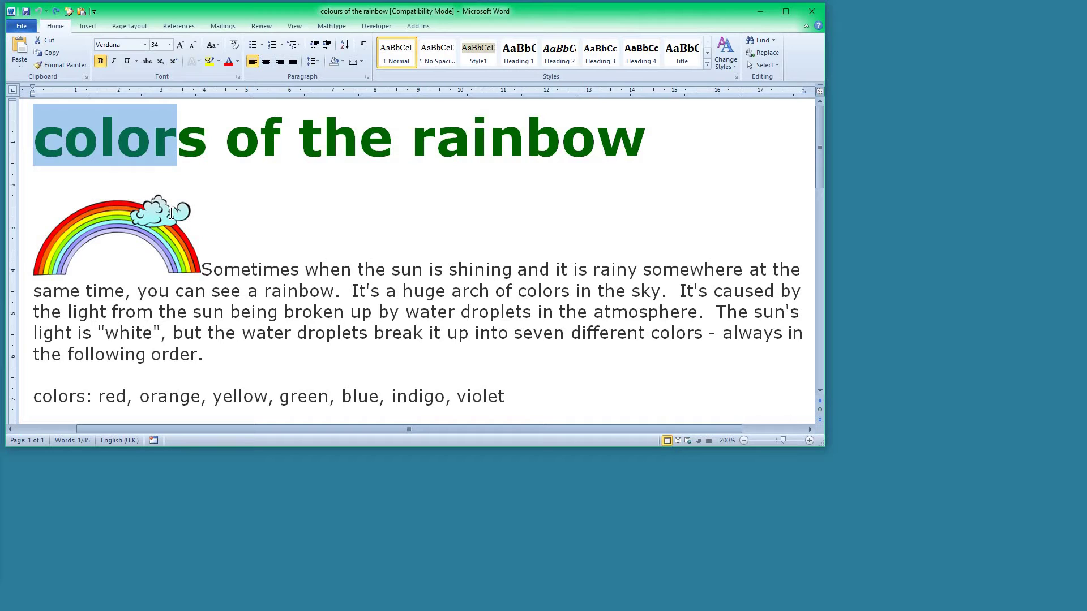
Replace all occurrences of 'color' with 'colour' via Find and Replace, then close the dialog
key("ctrl+h")
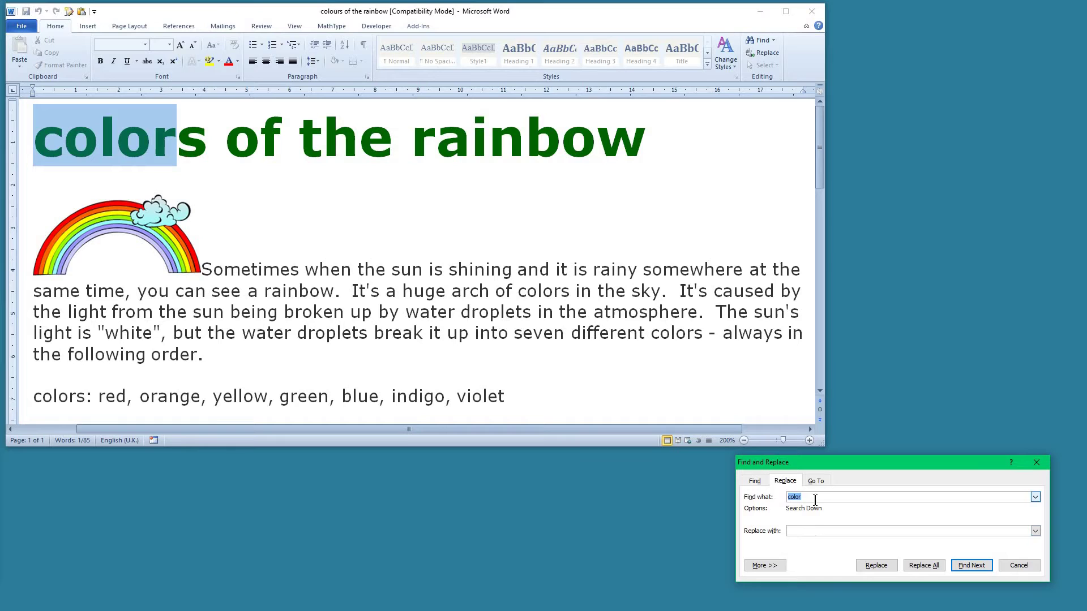
left_click(803, 529)
left_click(927, 564)
left_click(547, 338)
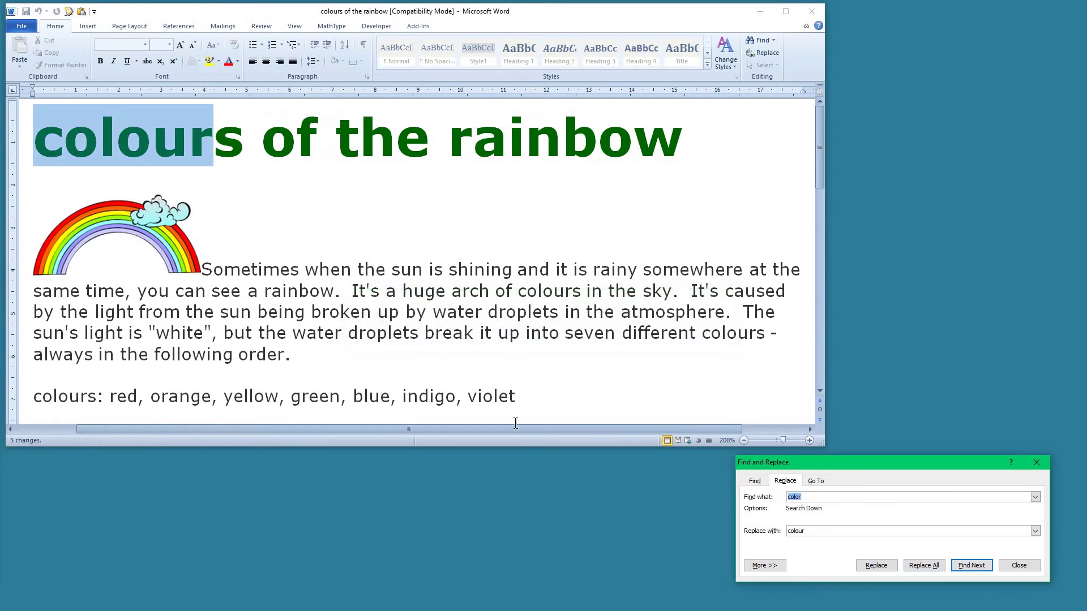
left_click(821, 373)
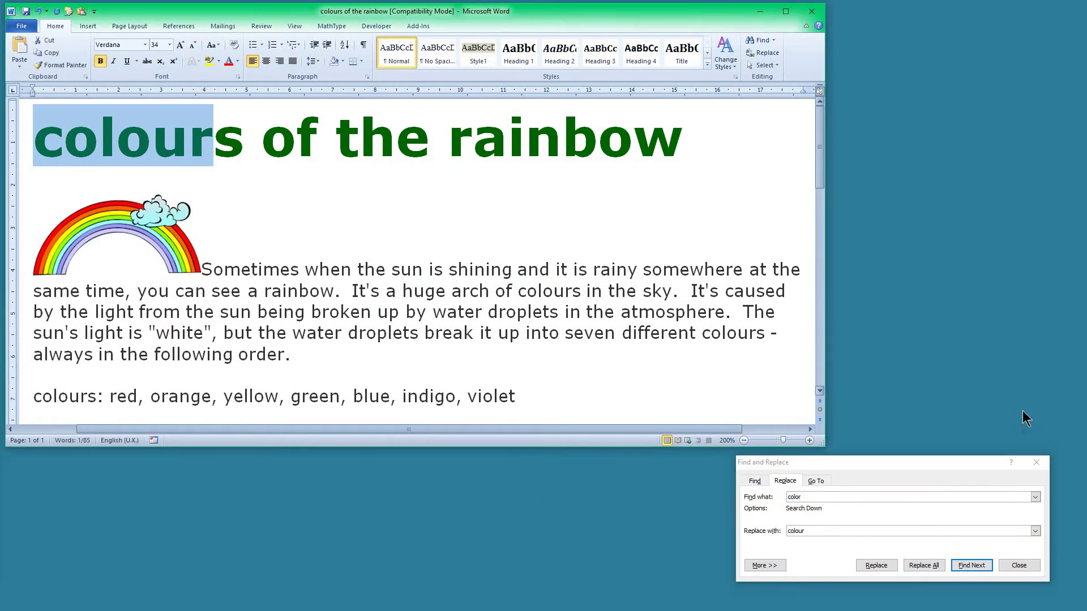
left_click(1037, 460)
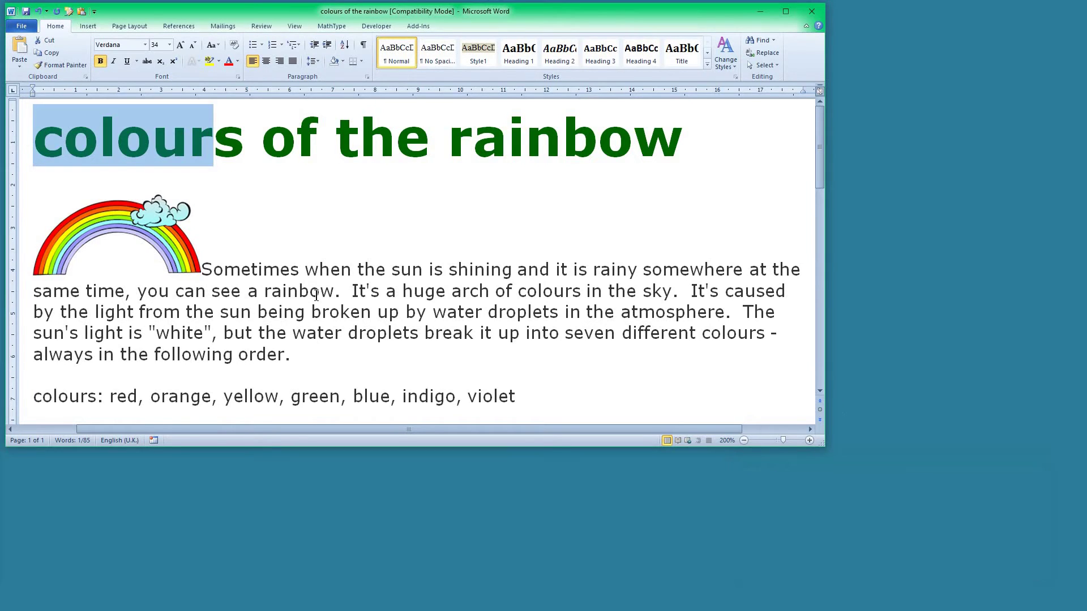
Undo the 'colour' replacements, then start a new document containing 'color|colour' on its first line
left_click(301, 285)
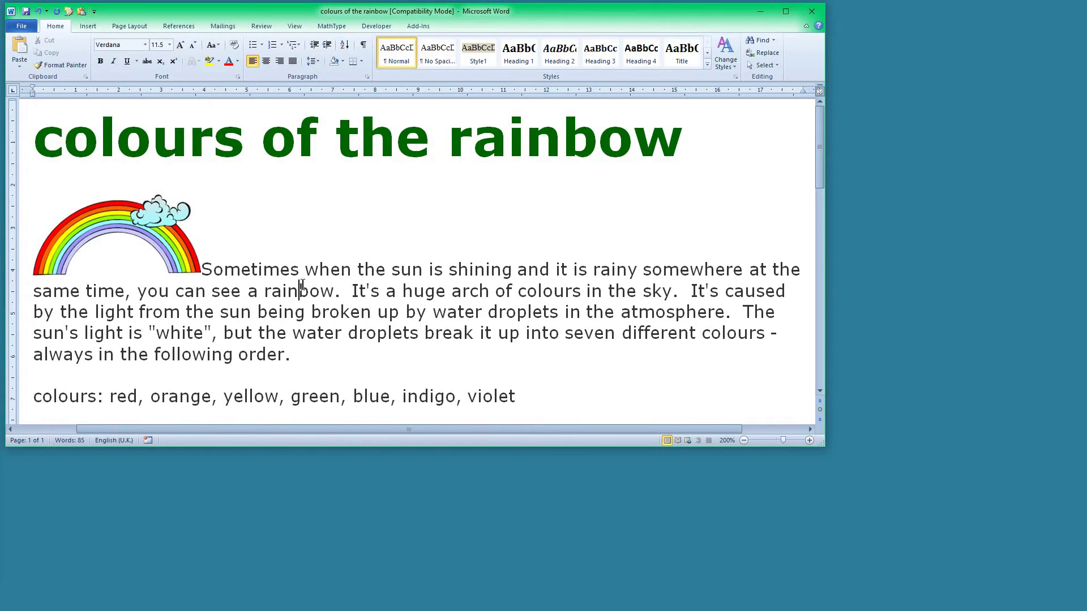
key("ctrl+z")
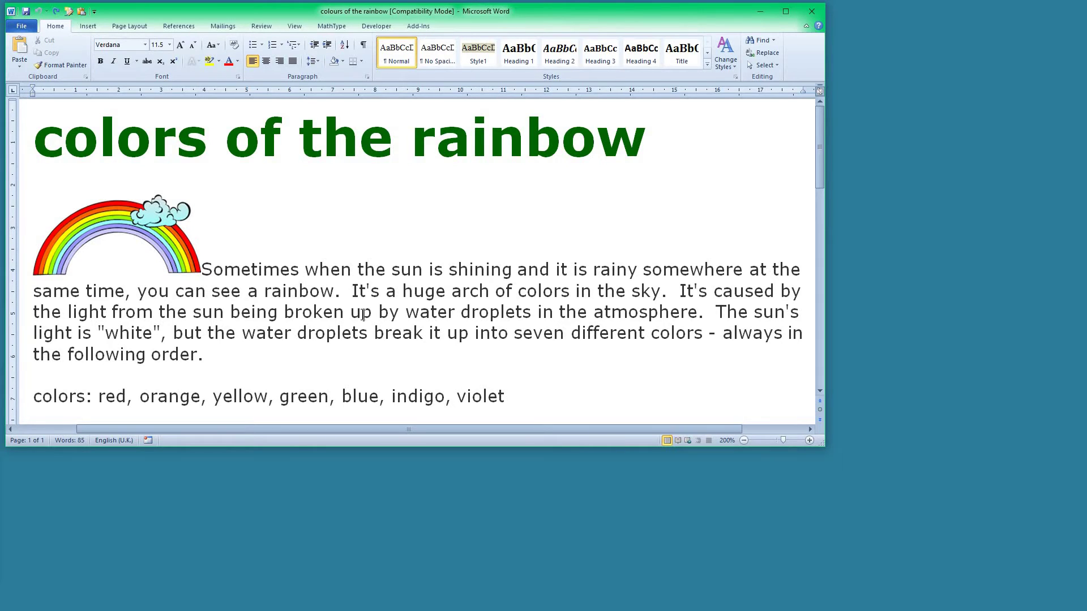
key("ctrl+n")
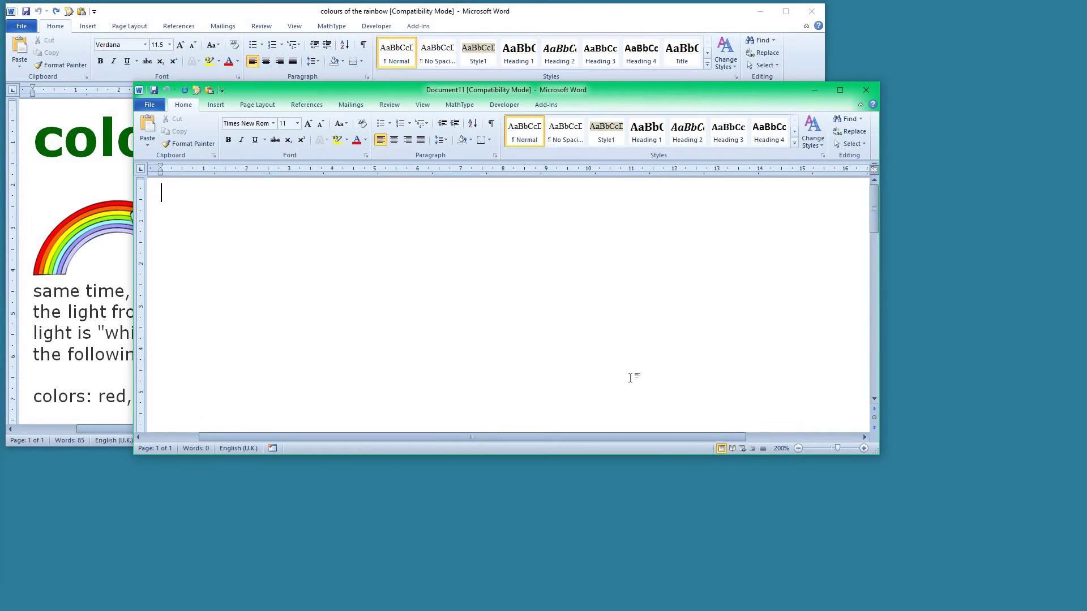
left_click_drag(875, 453, 378, 293)
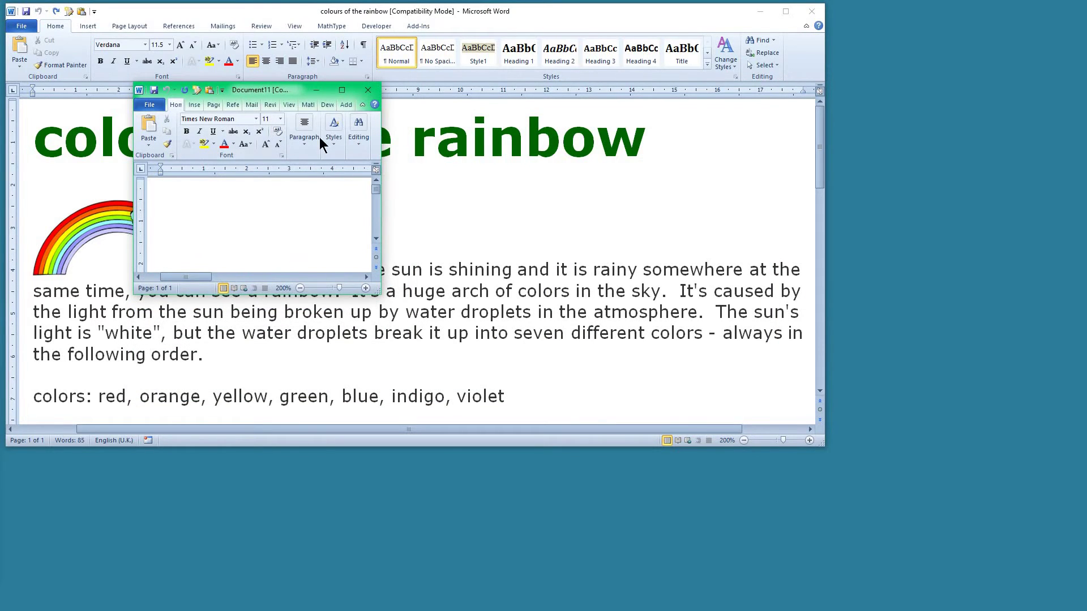
left_click_drag(248, 90, 929, 384)
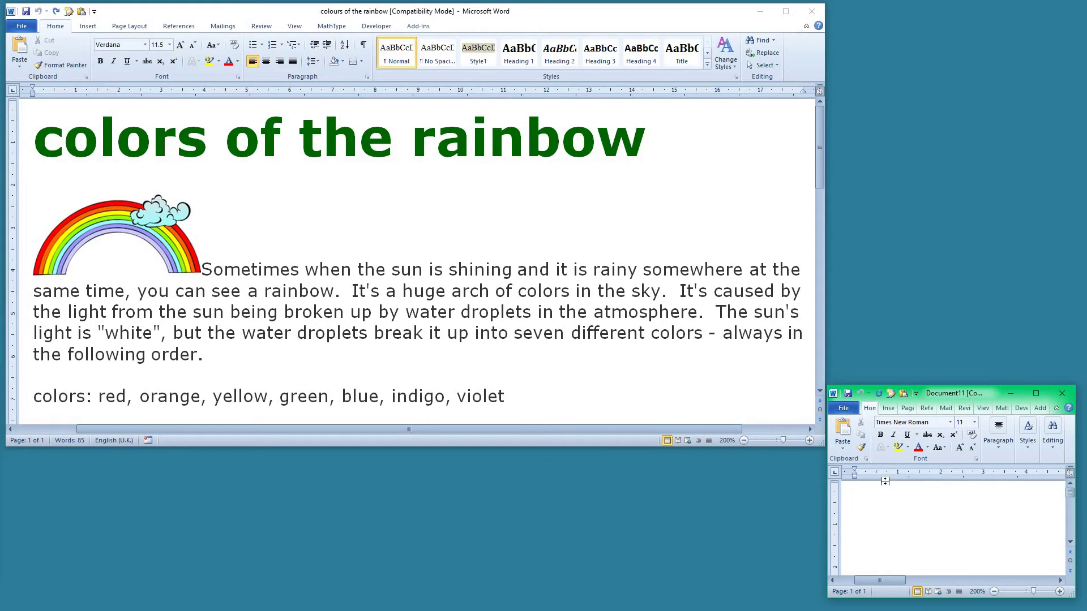
type("color|colour")
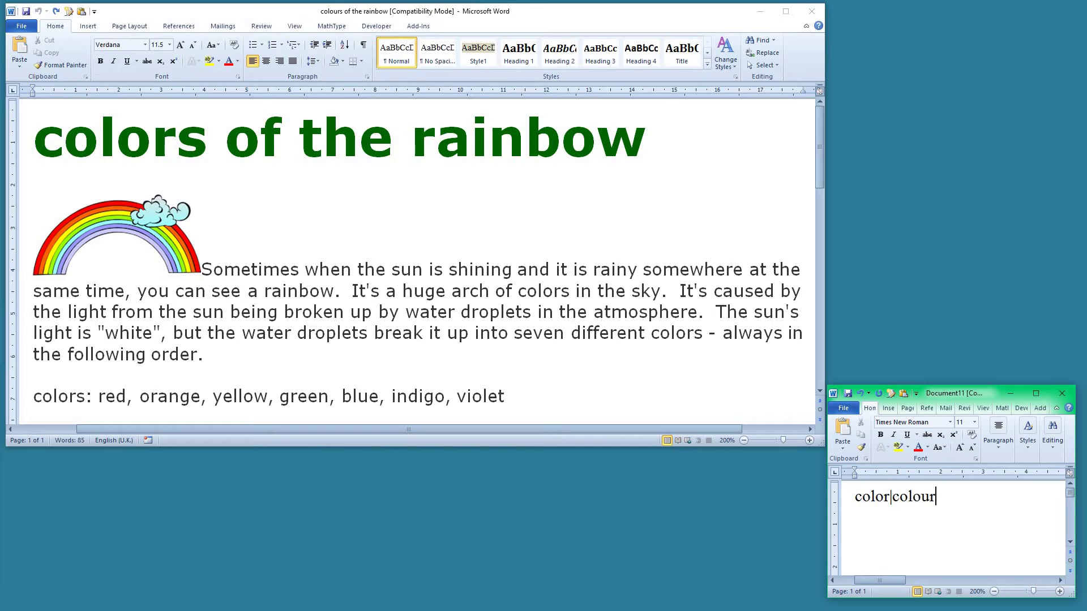
key("Return")
key("Return")
Run the FRedit macro from the Alt+F8 Macros list on the rainbow document
left_click(343, 287)
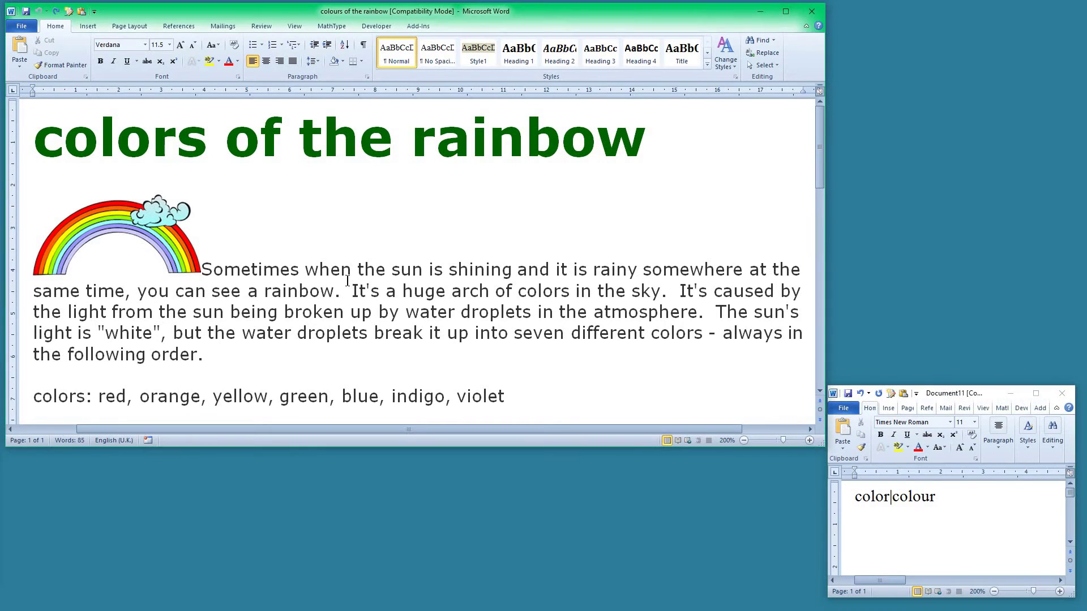
key("alt+F8")
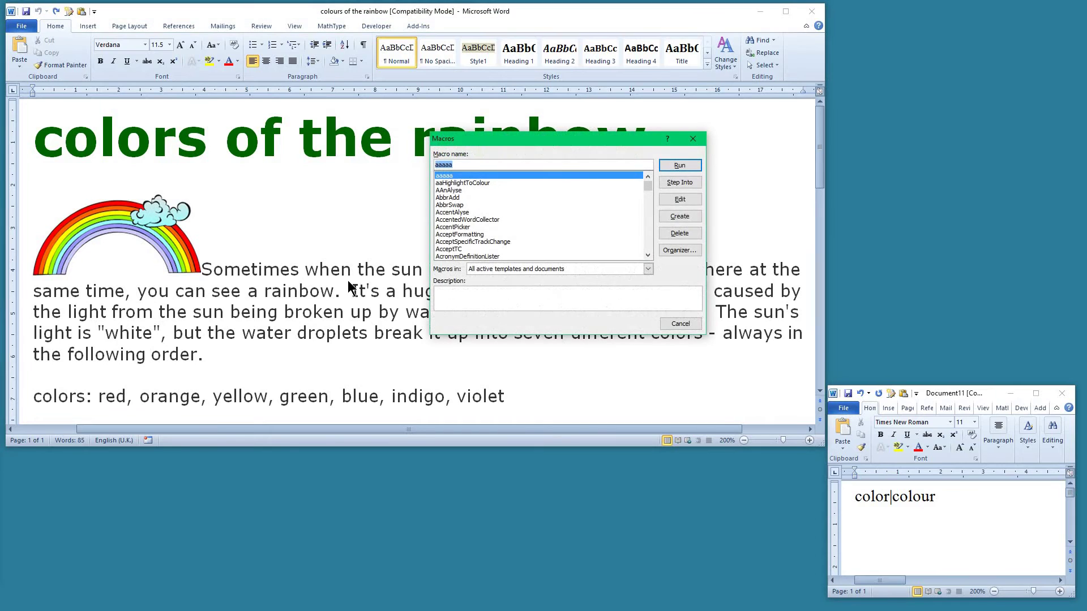
type("fr")
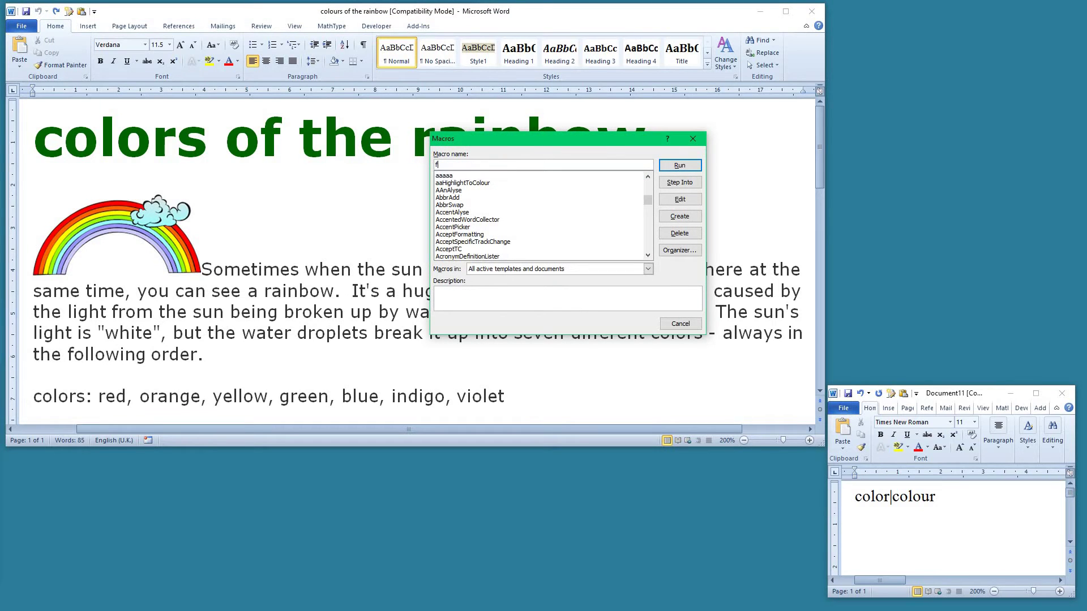
left_click(461, 175)
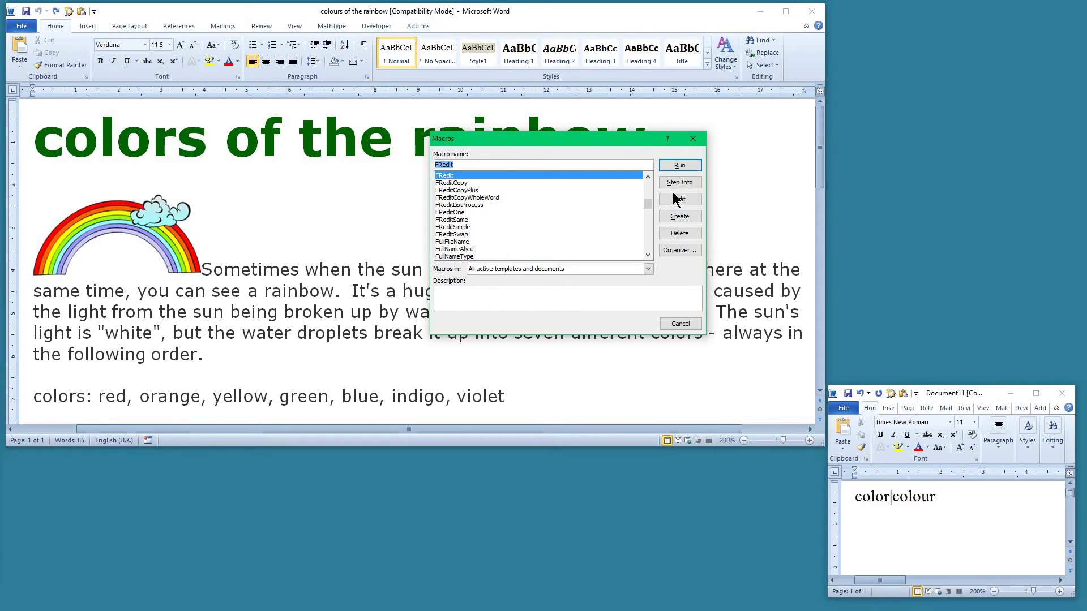
left_click(679, 165)
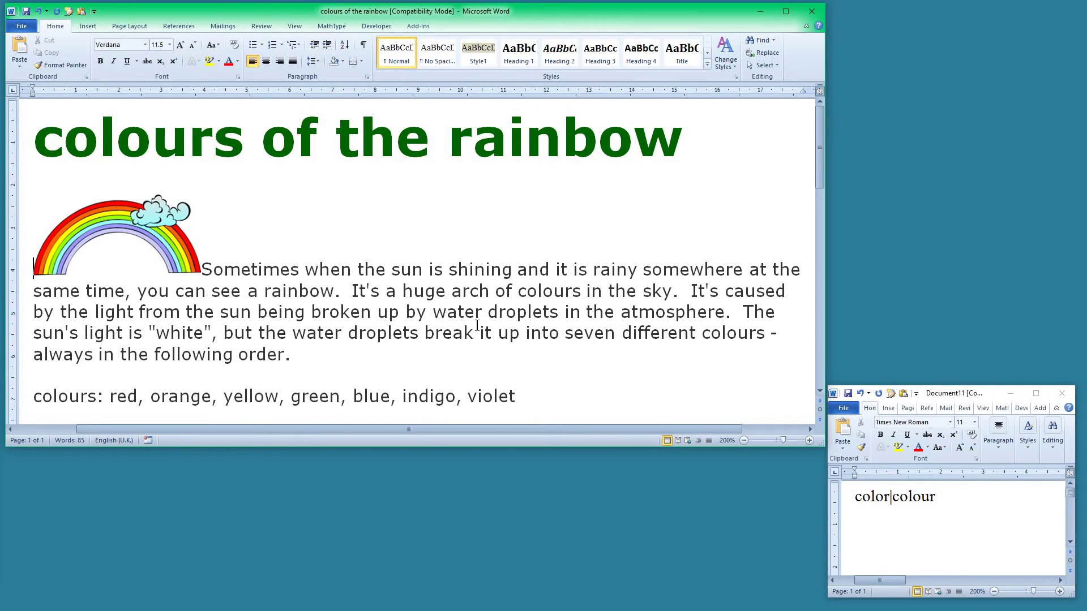
left_click(340, 312)
Revert the macro's changes and add two new lines above 'color|colour' in the list document
key("ctrl+a")
left_click(445, 298)
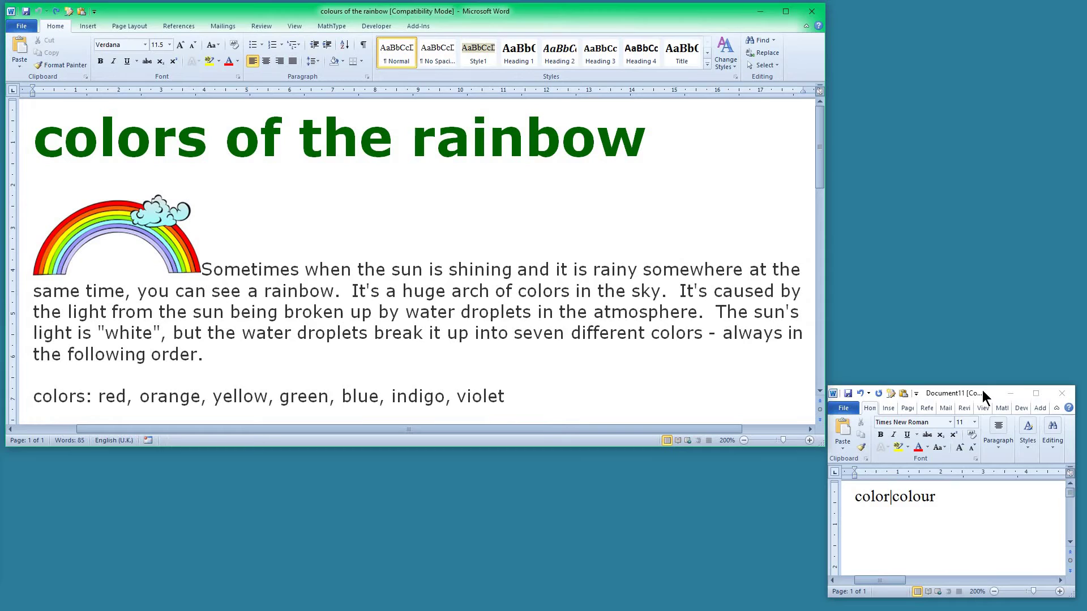
left_click(859, 524)
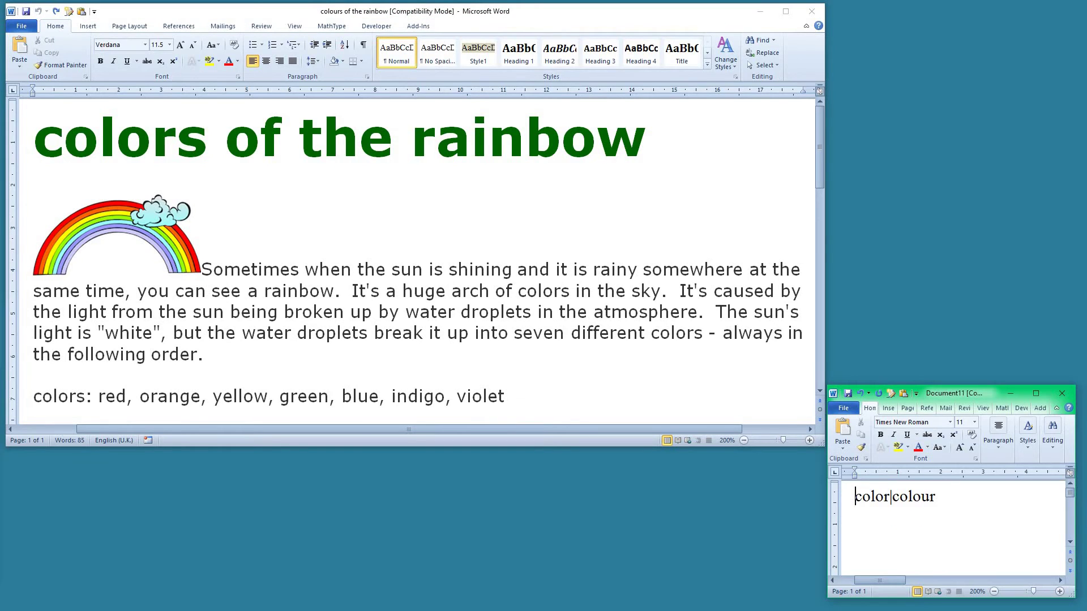
key("Return")
key("Up")
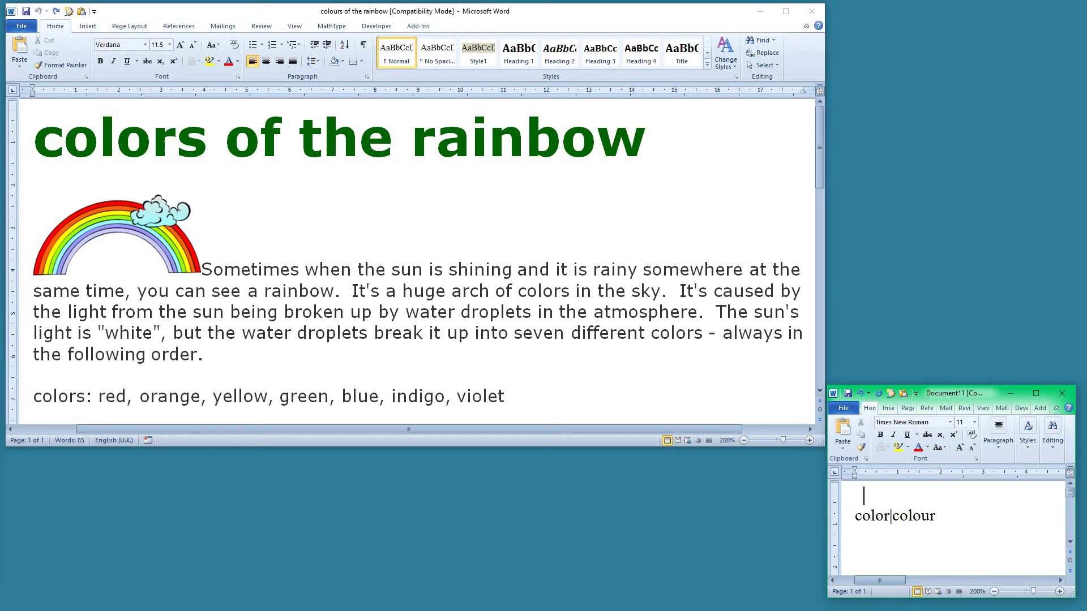
key("Return")
key("Up")
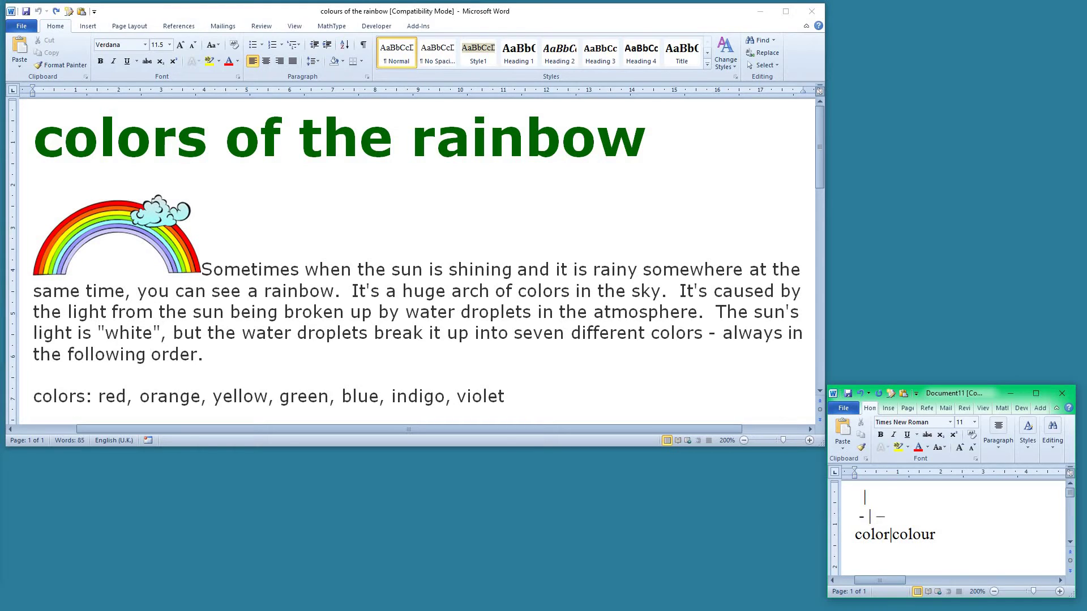
left_click(435, 290)
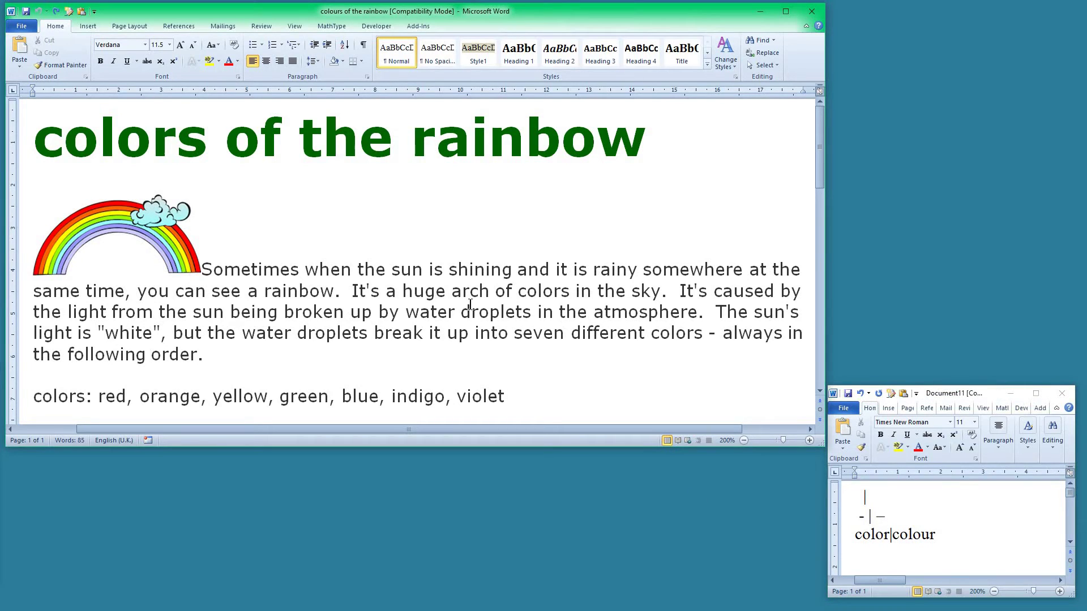
Run FRedit to get 'colours', en dashes instead of spaced hyphens, and no double spaces
key("alt+F8")
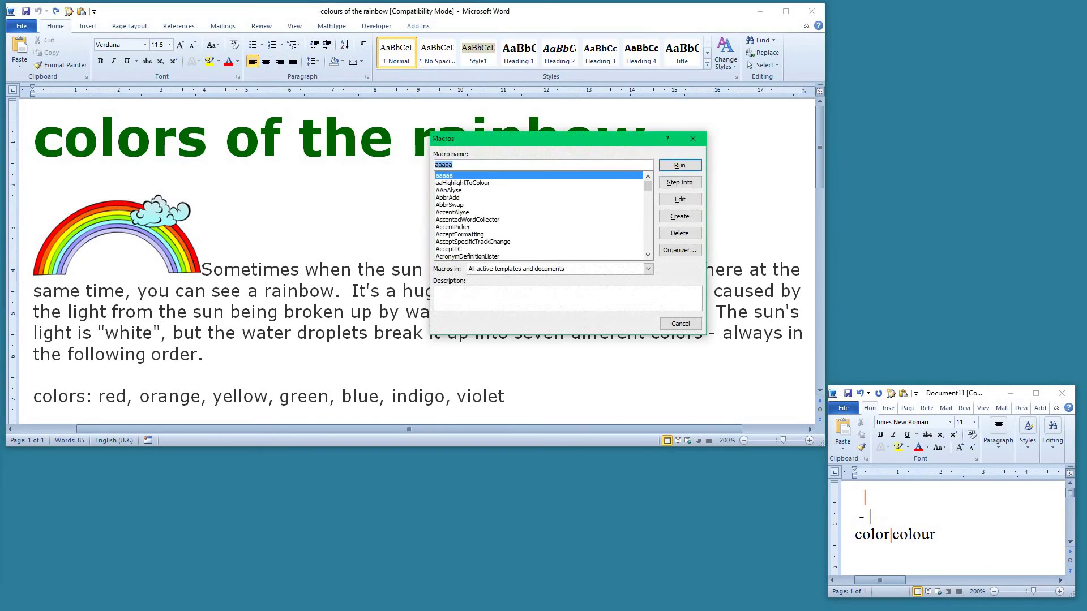
type("fr")
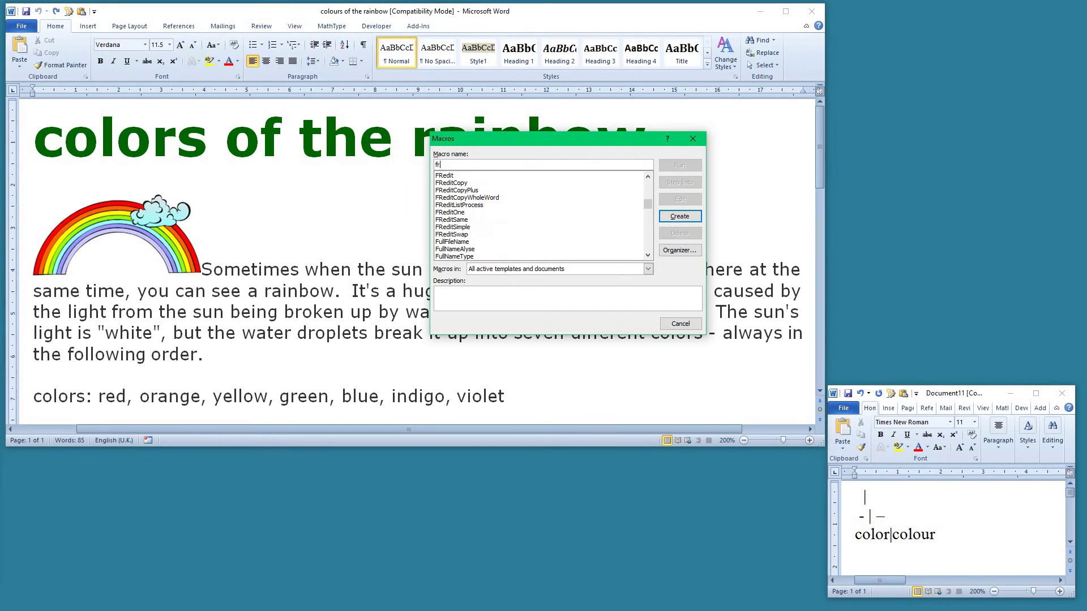
left_click(476, 176)
left_click(676, 164)
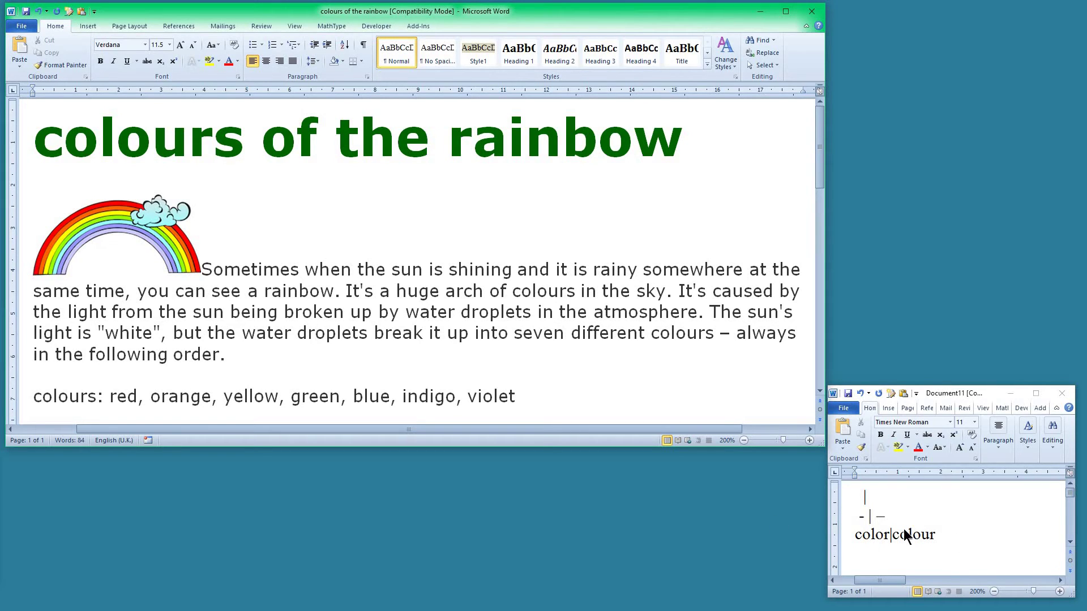
Save the small list document as 'color' in Word 97-2003 format
left_click(892, 512)
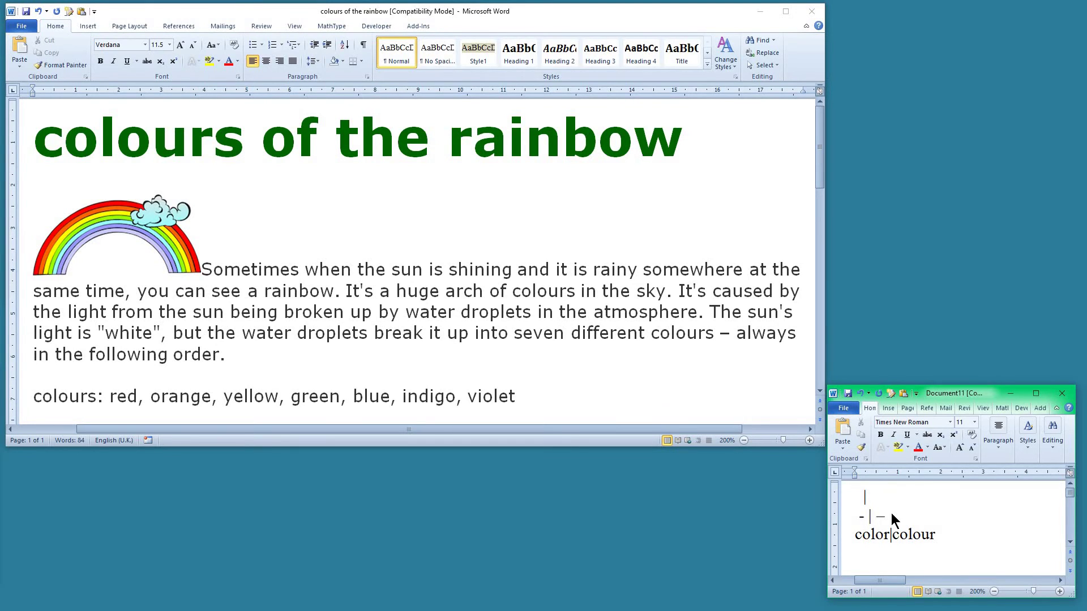
key("ctrl+s")
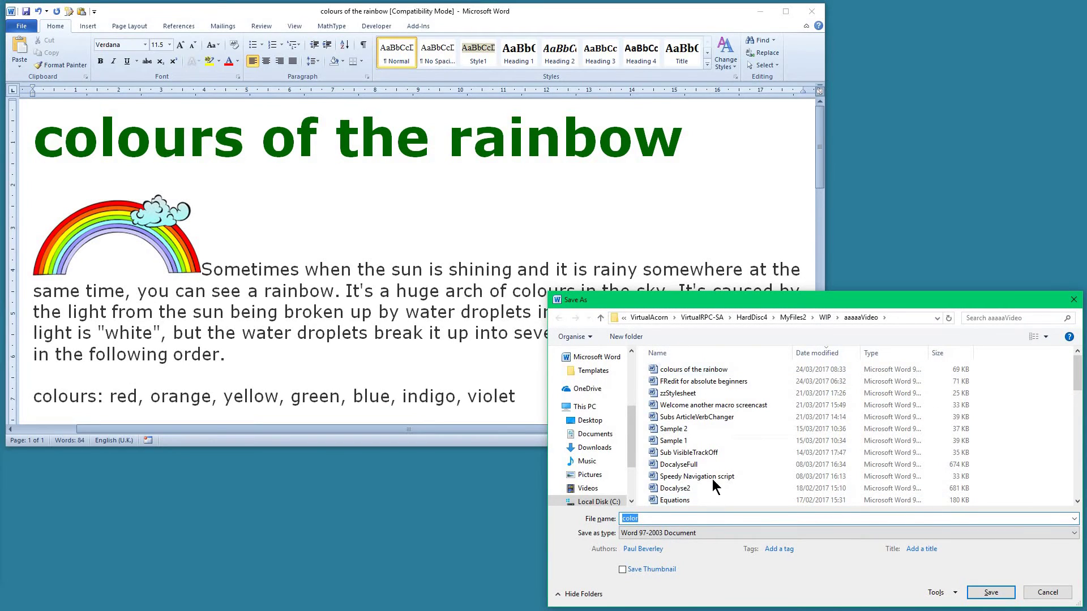
left_click(990, 592)
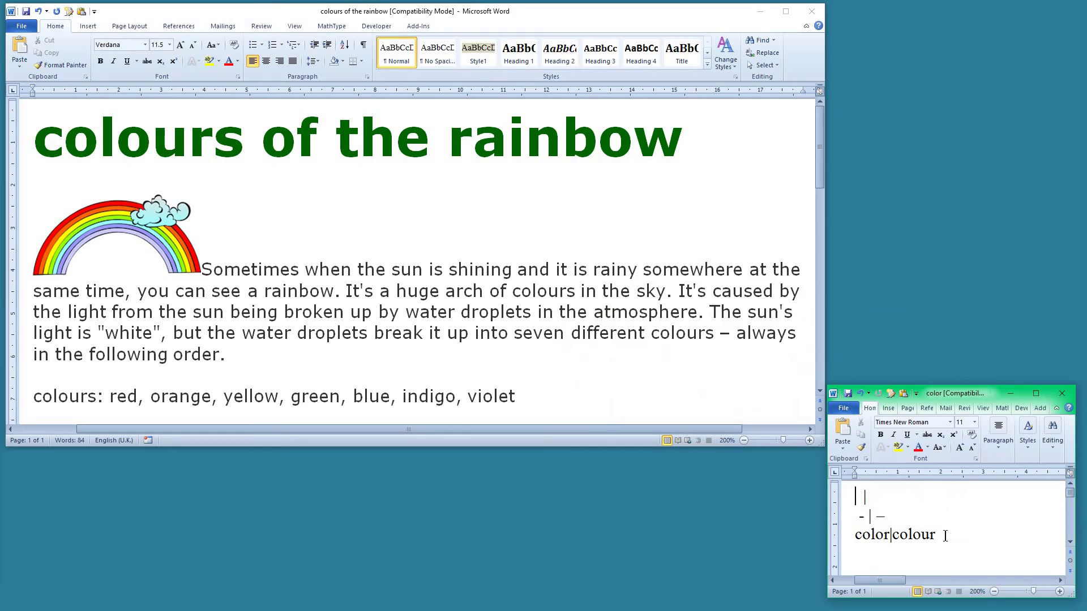
key("alt+Tab")
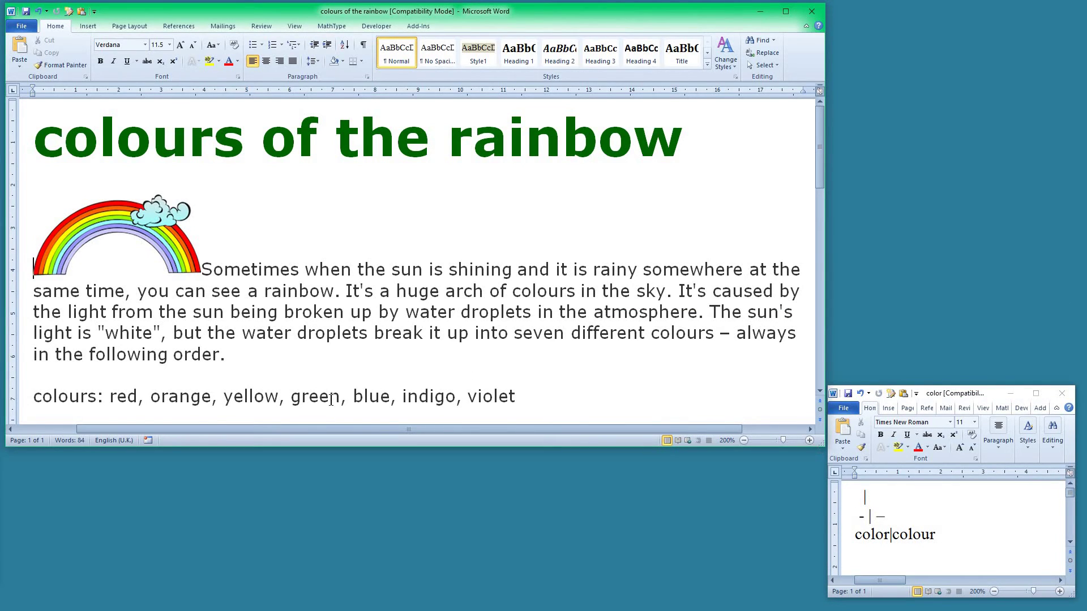
Enlarge the rainbow window to reveal the closing 'Beware the danger of discolouration!' line
left_click_drag(821, 444, 816, 567)
left_click(278, 488)
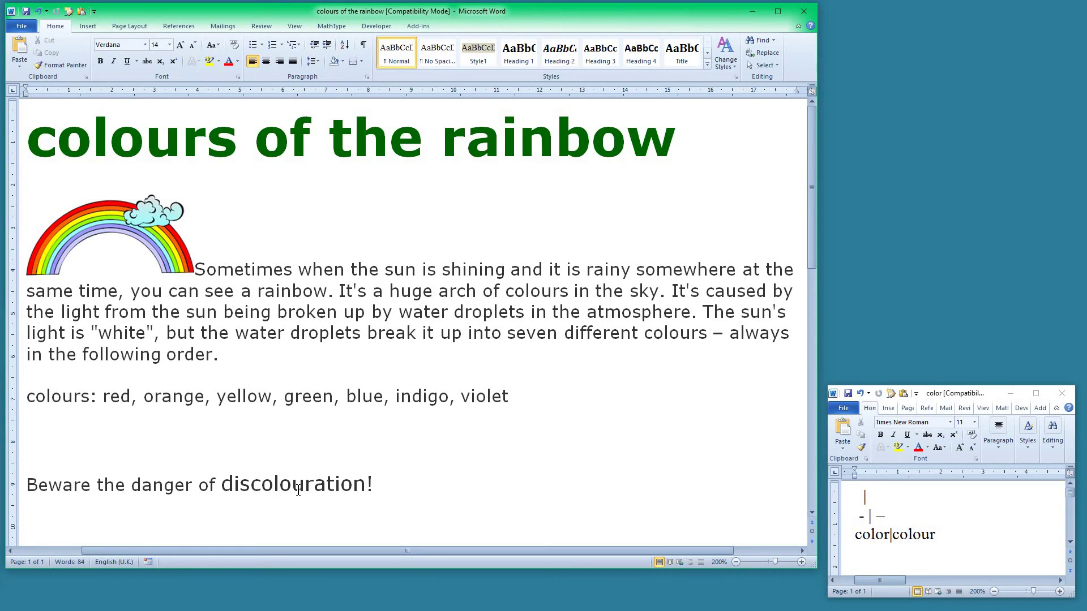
left_click(329, 331)
Restore the US spellings, then highlight the 'color|colour' line yellow in the list document
key("ctrl+a")
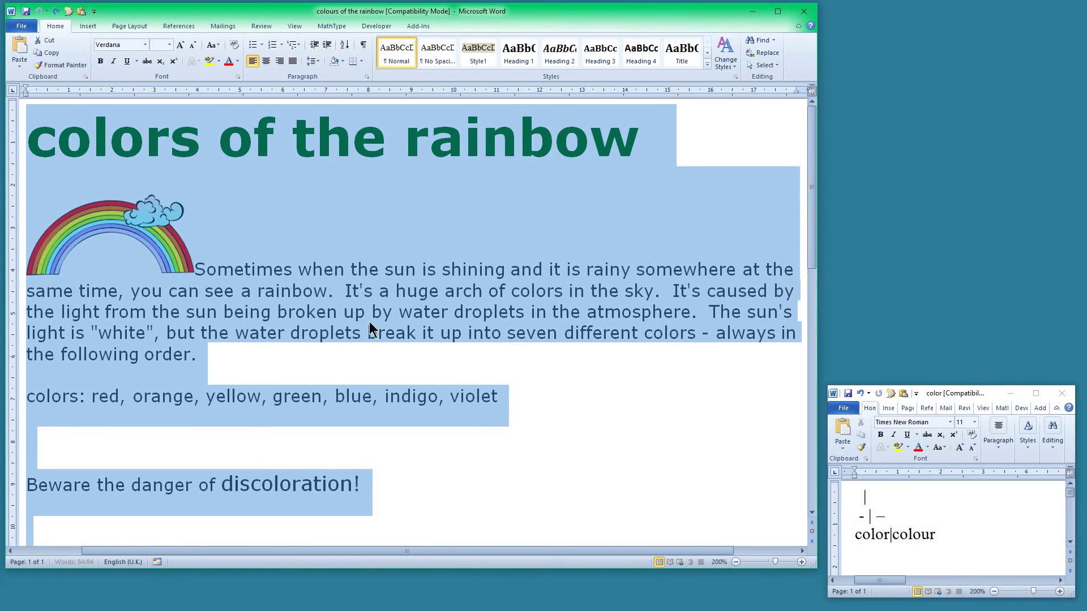
left_click(356, 312)
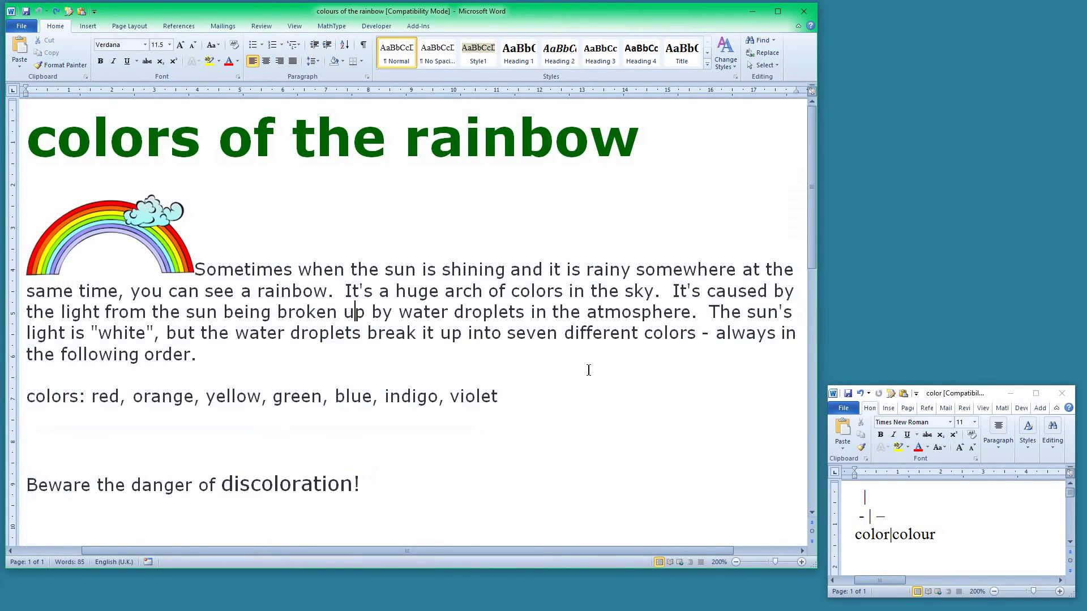
left_click(970, 504)
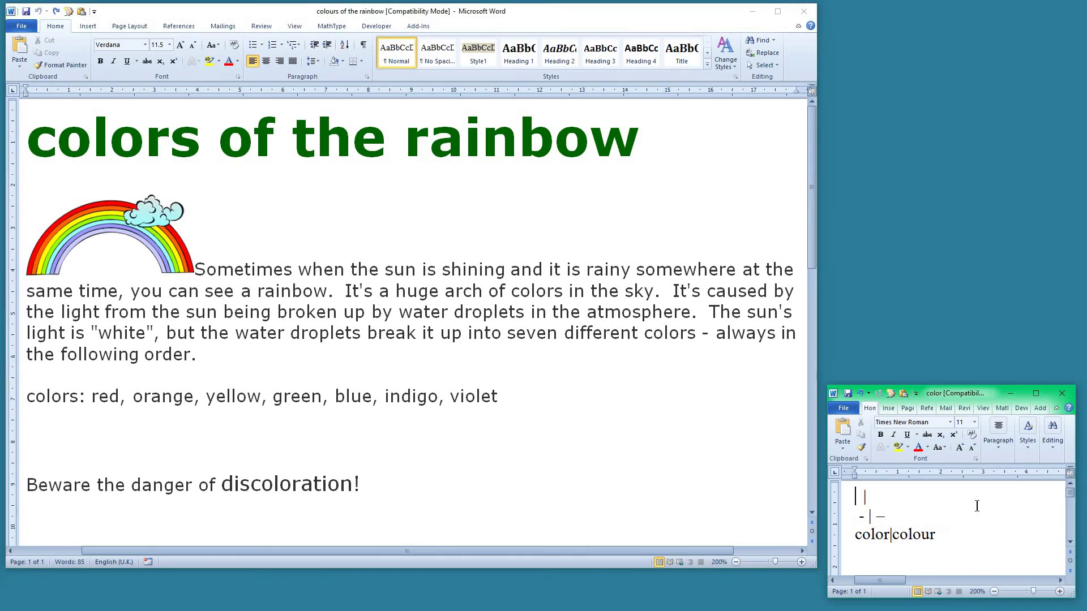
left_click(838, 541)
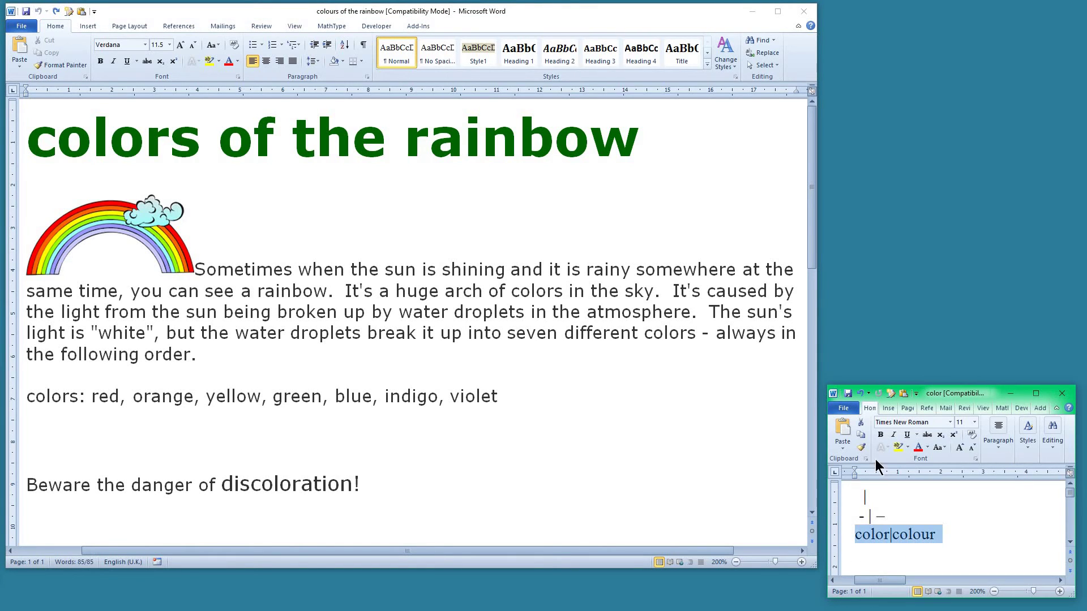
left_click(897, 448)
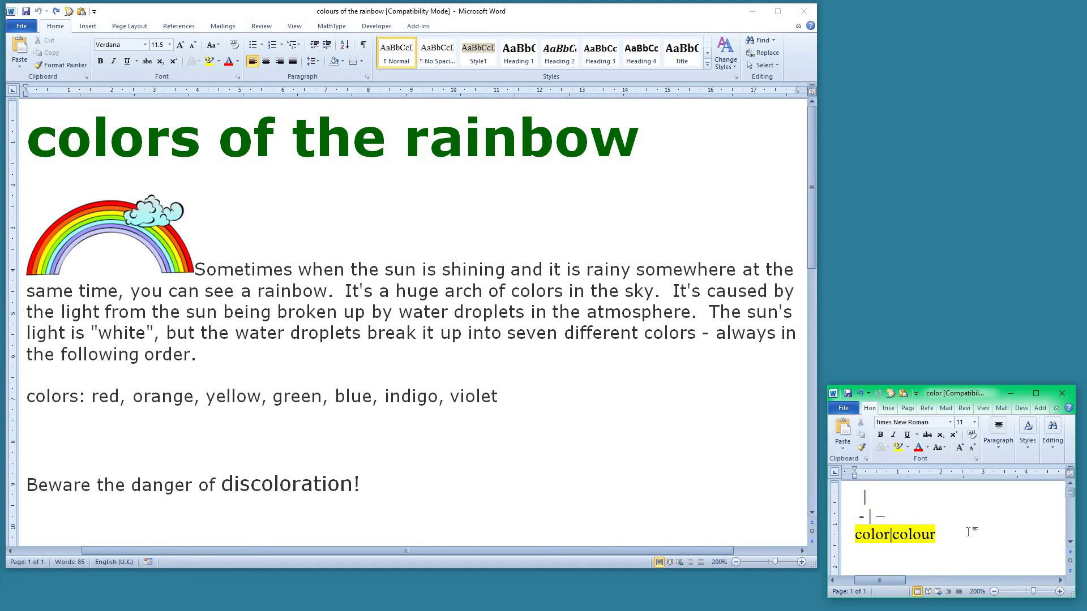
left_click(373, 342)
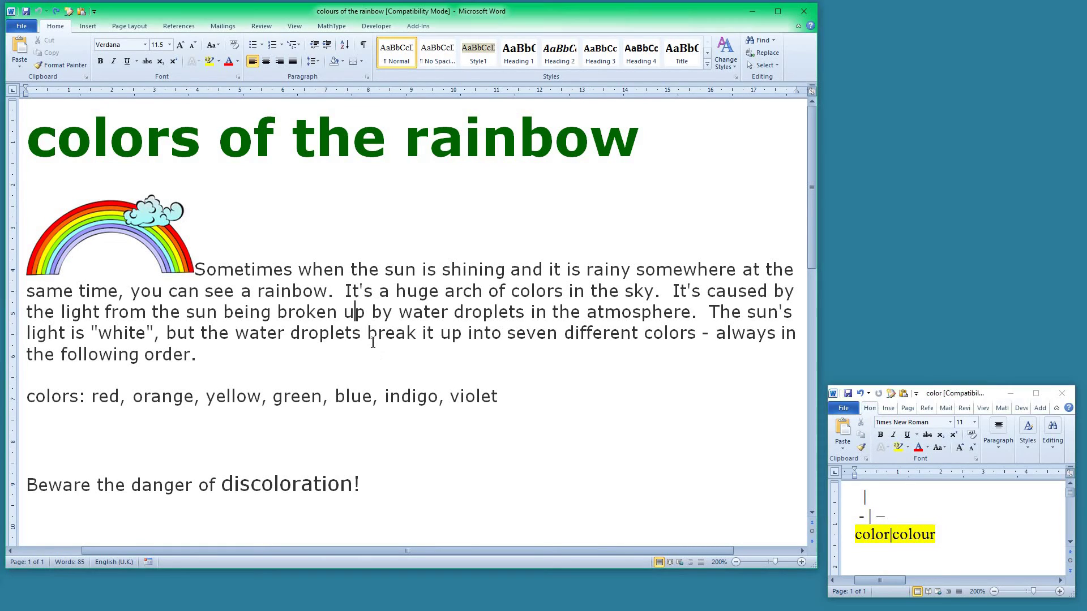
Rerun FRedit so every 'color', including in 'discoloration', becomes a yellow-highlighted 'colour'
key("alt+F8")
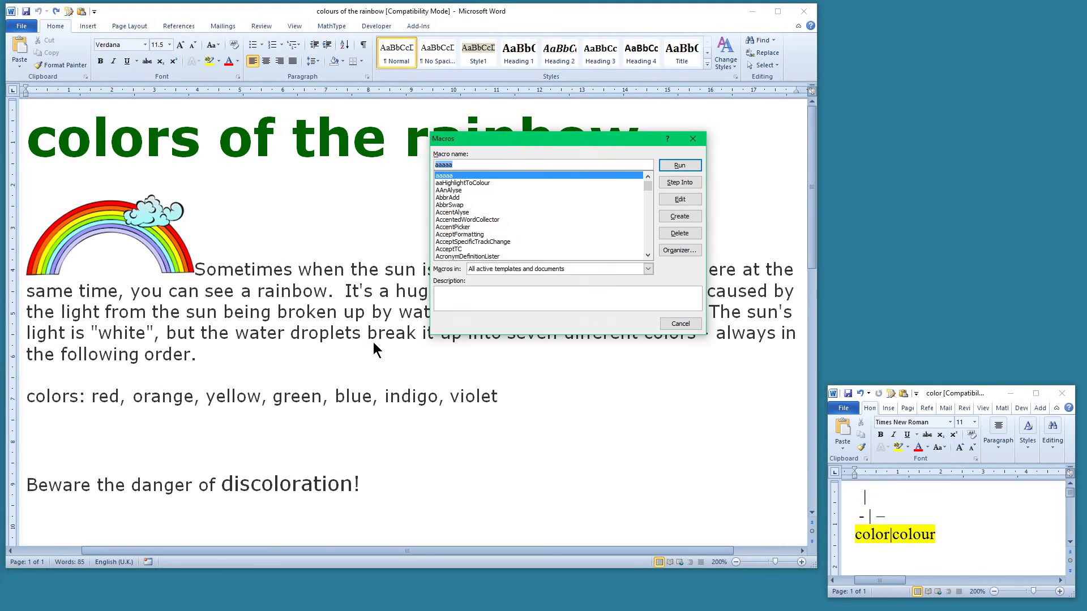
type("fr")
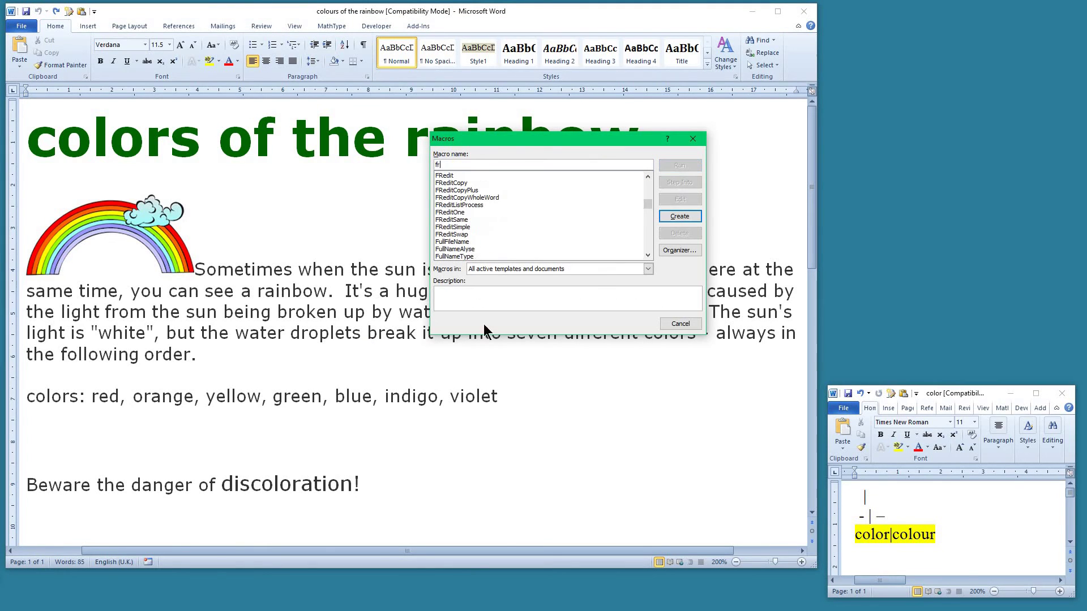
left_click(467, 175)
left_click(687, 166)
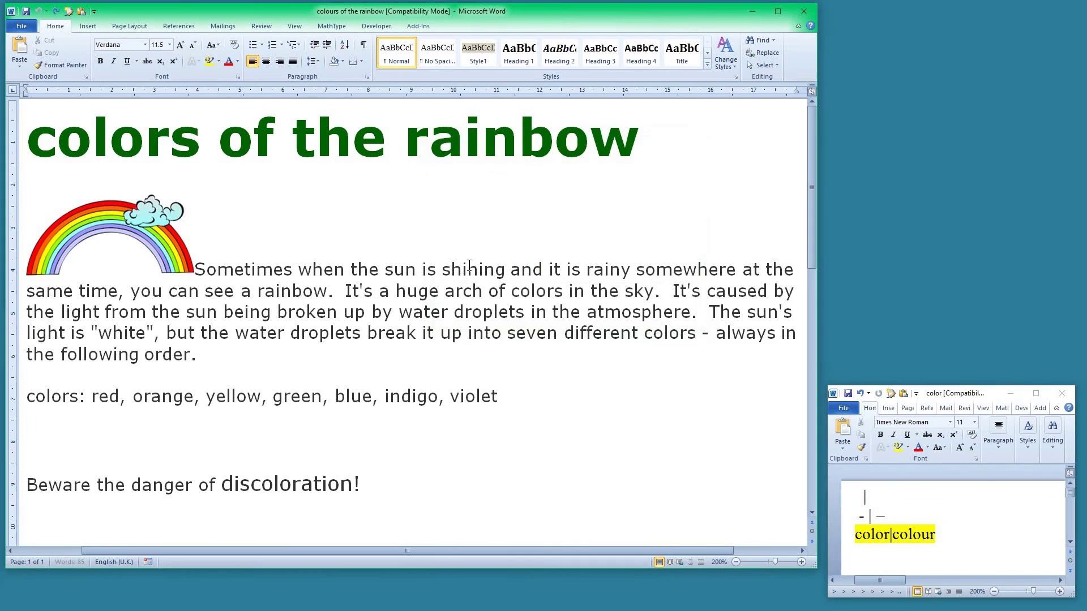